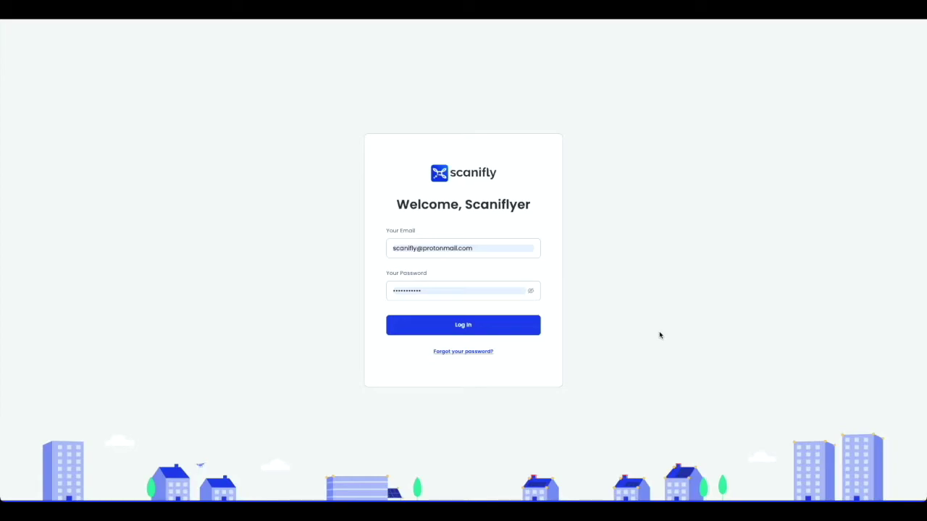
Step: Log in to the Scanifly portal with the account's email and password
left_click(514, 329)
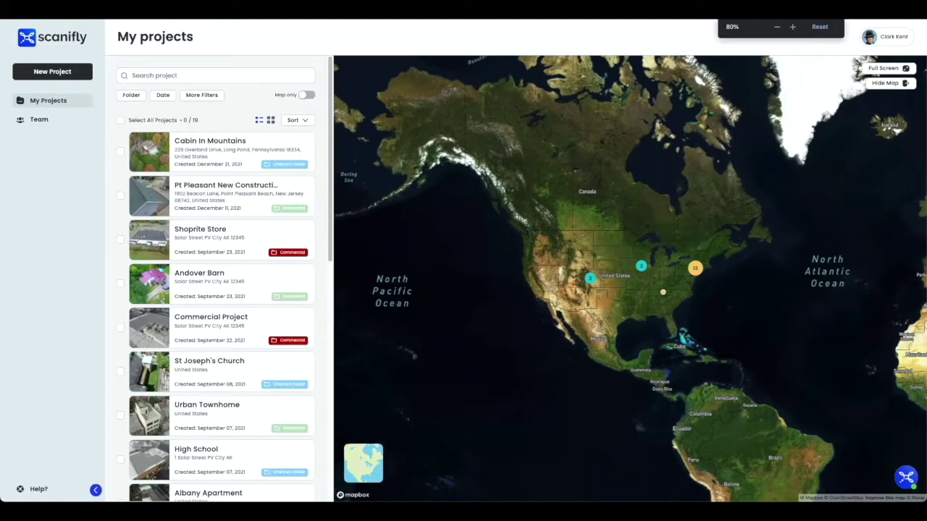
Step: Zoom the page up to 100%, then back down to 80%
left_click(793, 28)
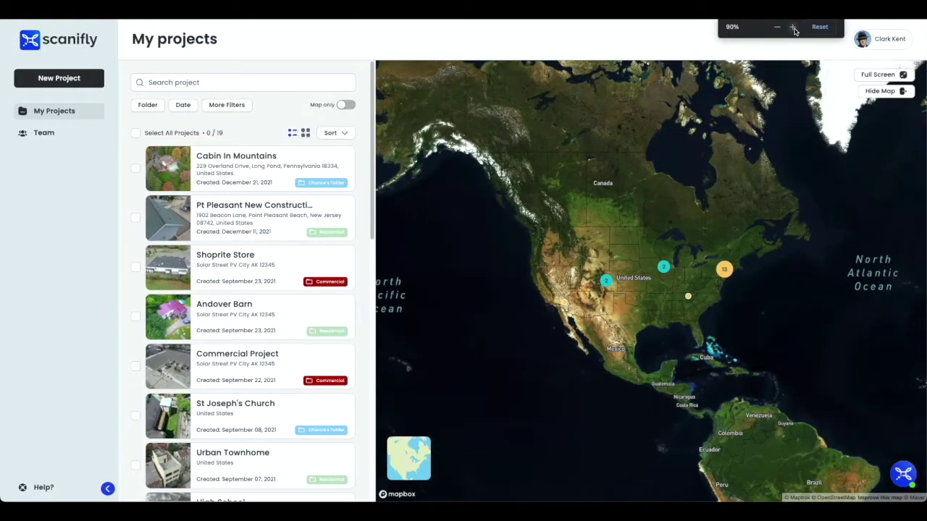
left_click(793, 28)
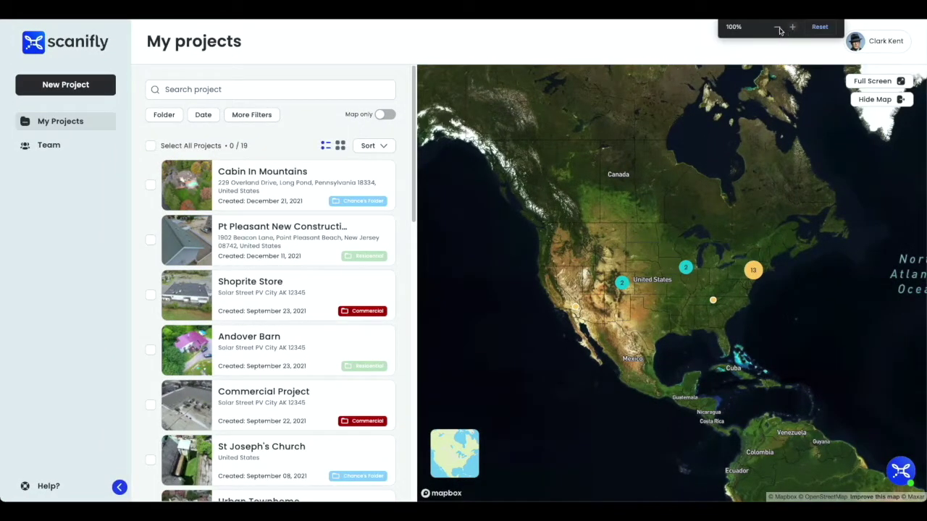
left_click(778, 27)
left_click(778, 28)
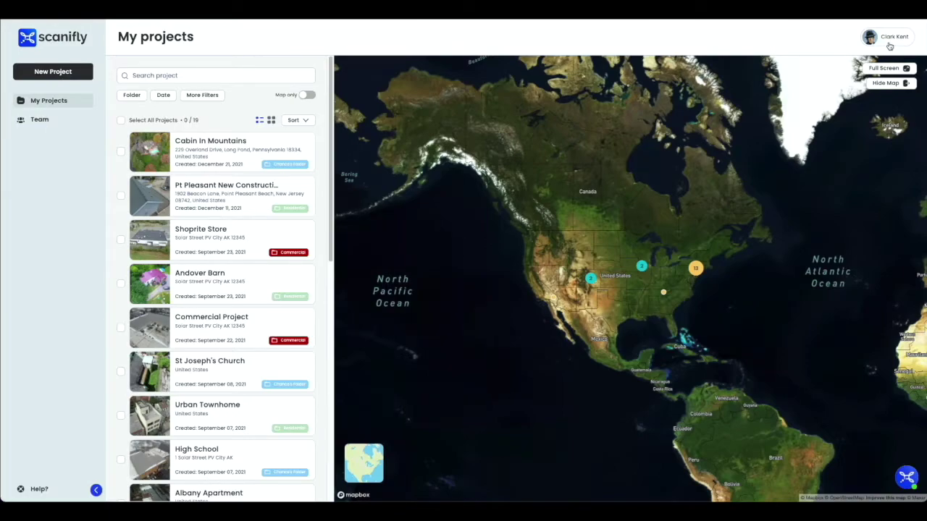
left_click(890, 44)
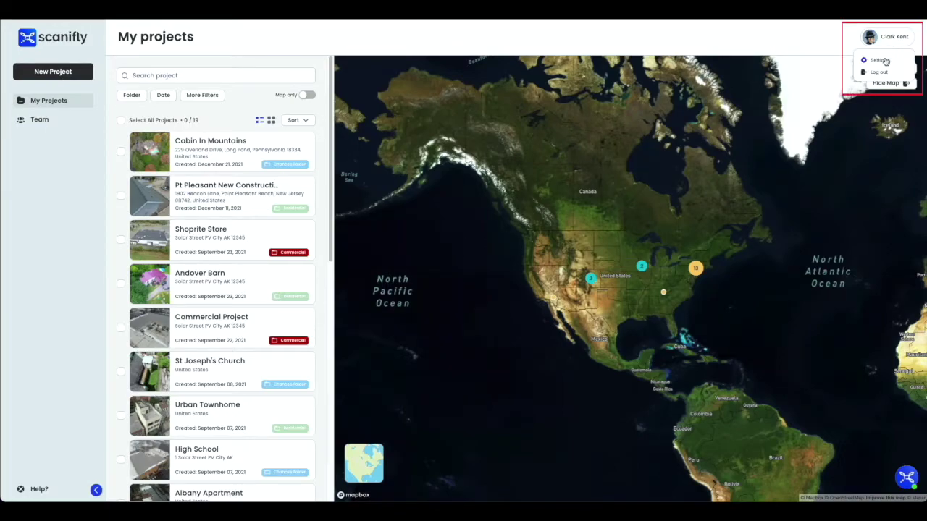
left_click(881, 60)
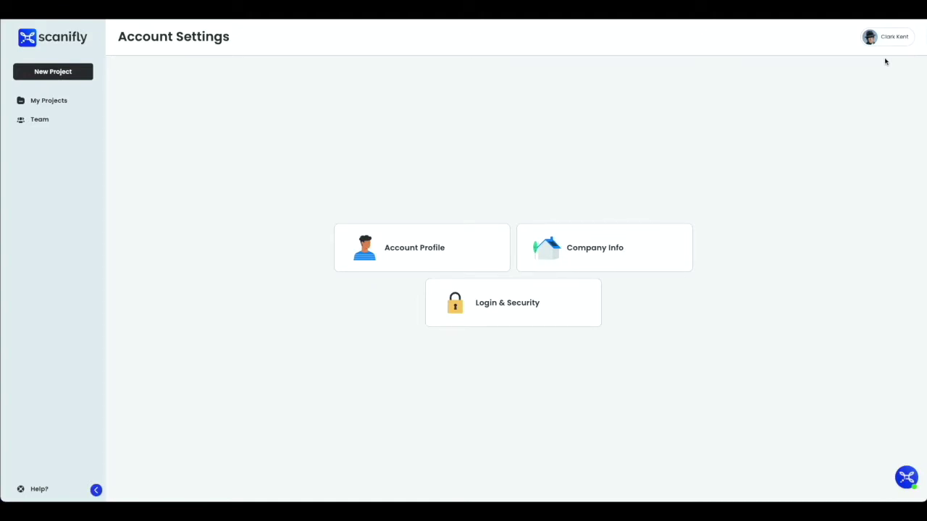
left_click(62, 101)
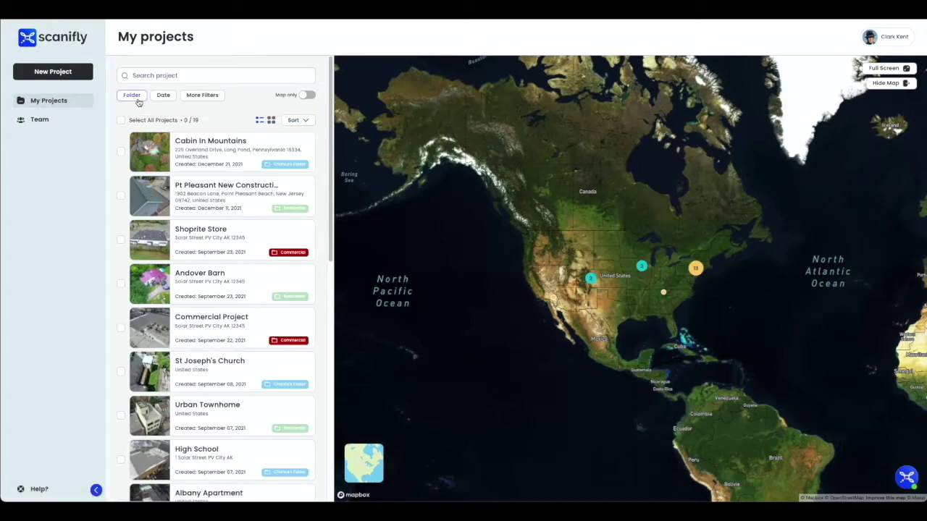
Step: Turn on Map only, zoom into the map, then turn Map only off again
left_click(308, 95)
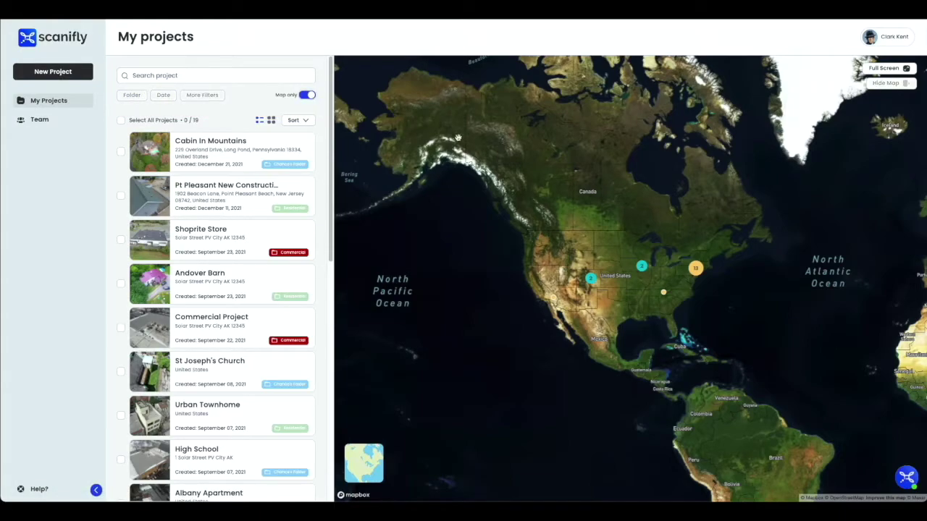
scroll(685, 274, "up", 5)
scroll(685, 274, "up", 8)
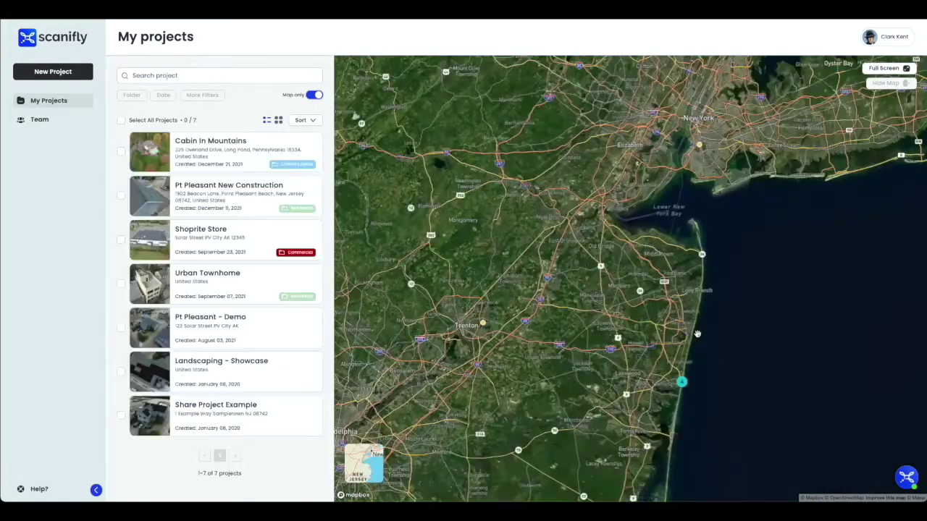
left_click(310, 95)
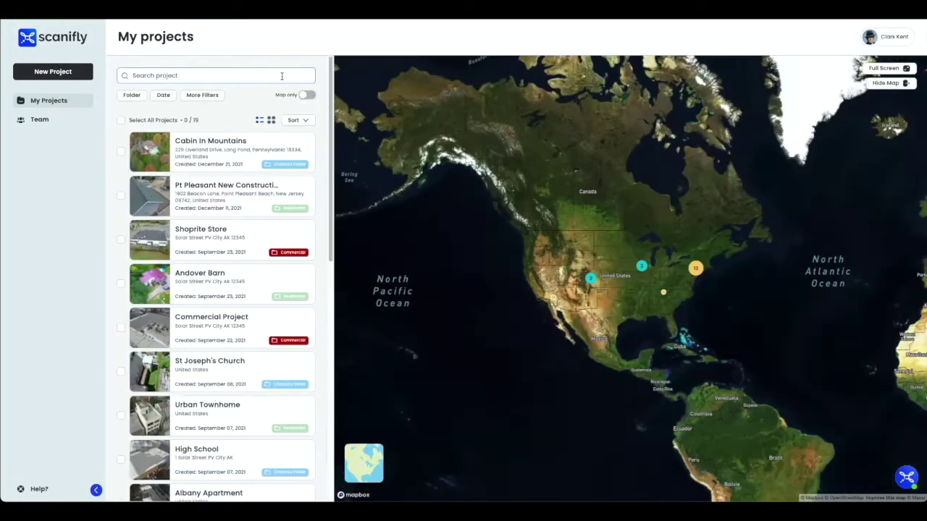
Step: Search projects for 'cabin' and open the Cabin In Mountains project
left_click(281, 75)
type("cabin")
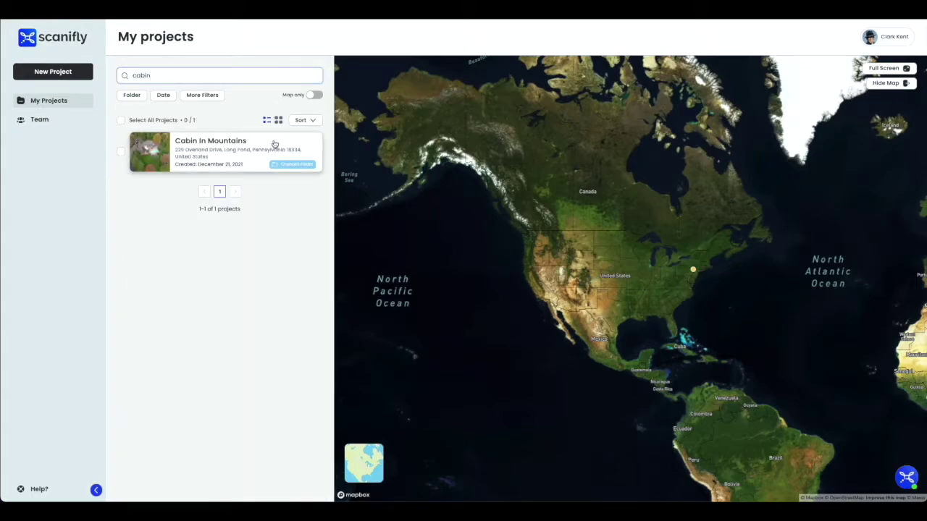
left_click(273, 144)
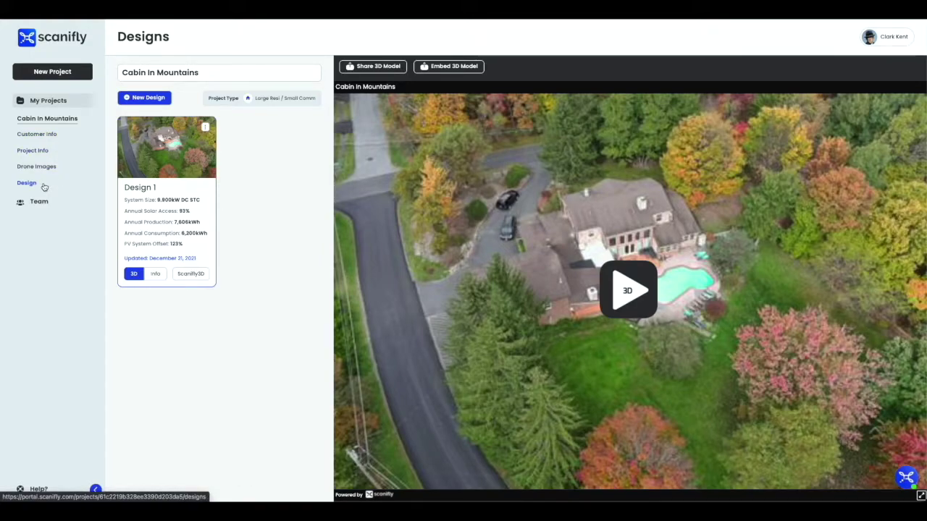
Step: Review the project's customer info, monthly electricity usage and project info
left_click(65, 135)
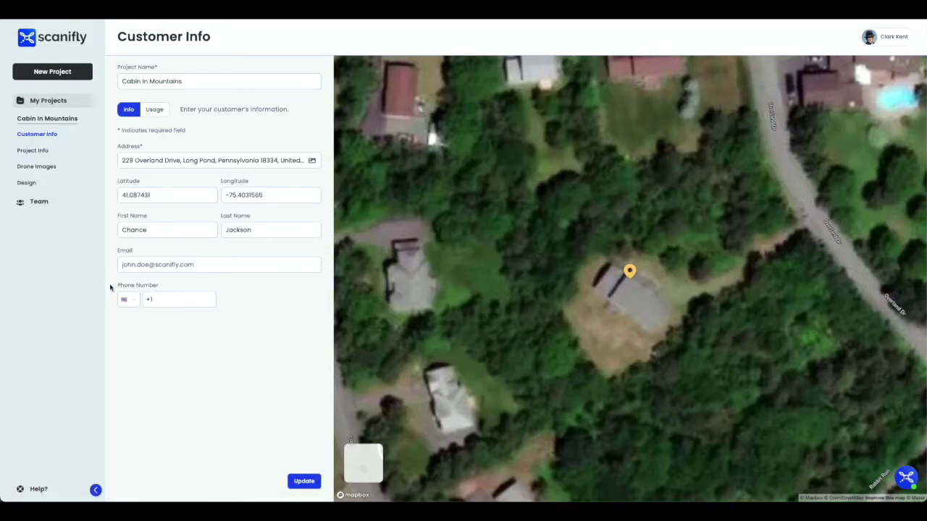
left_click(149, 112)
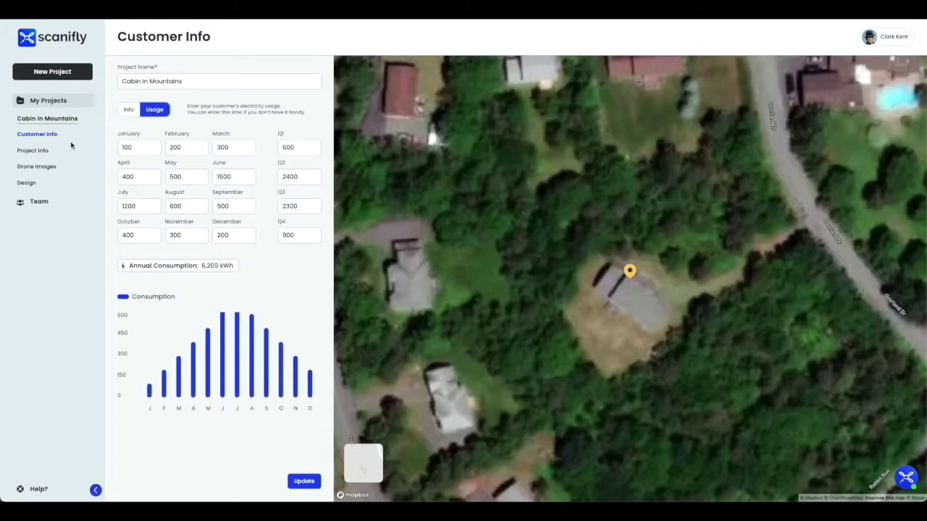
left_click(46, 152)
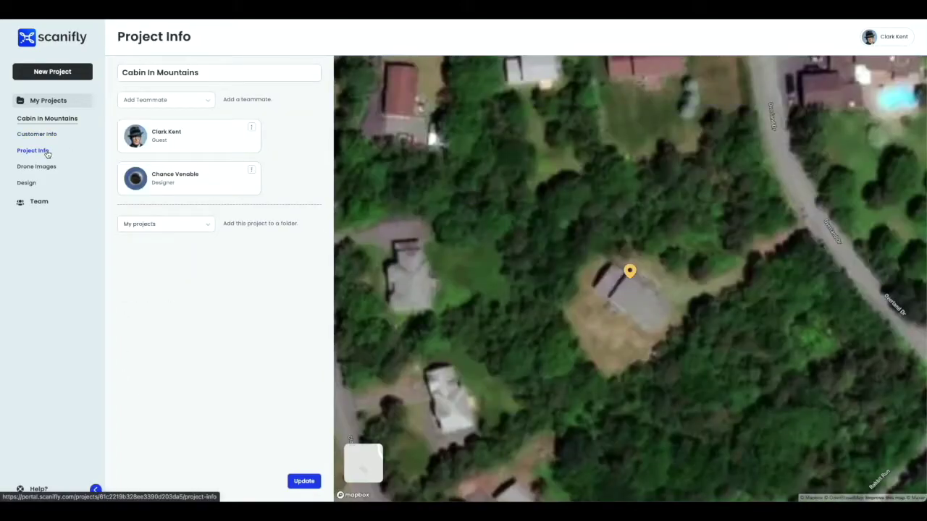
Step: Move the project into the teammate's folder and save the update
left_click(182, 226)
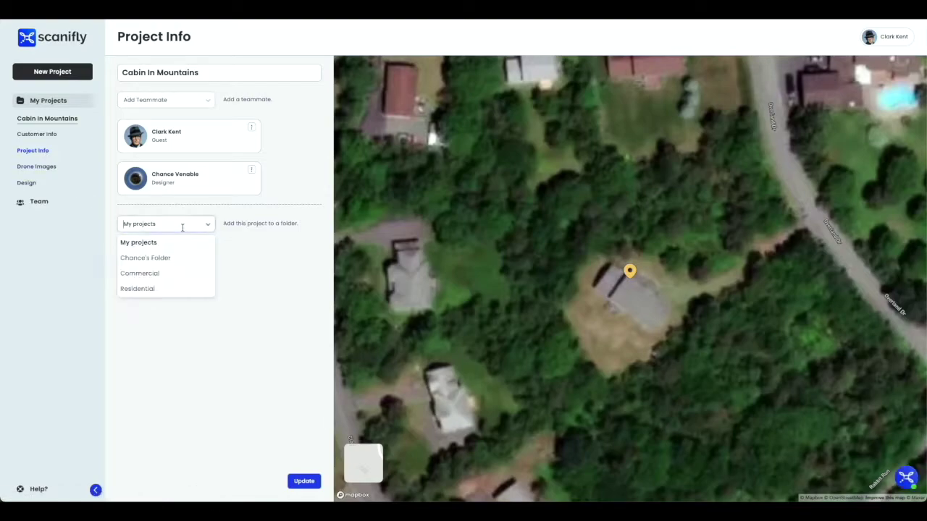
left_click(172, 257)
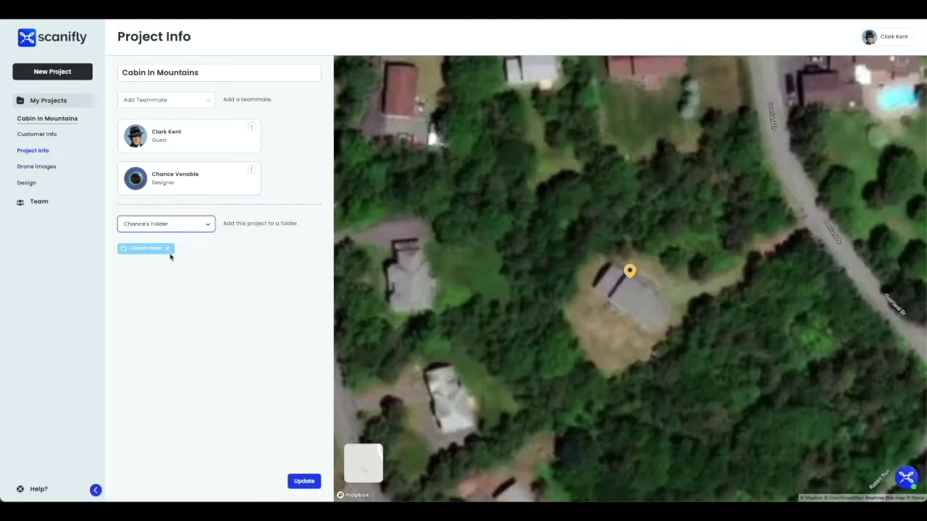
left_click(305, 485)
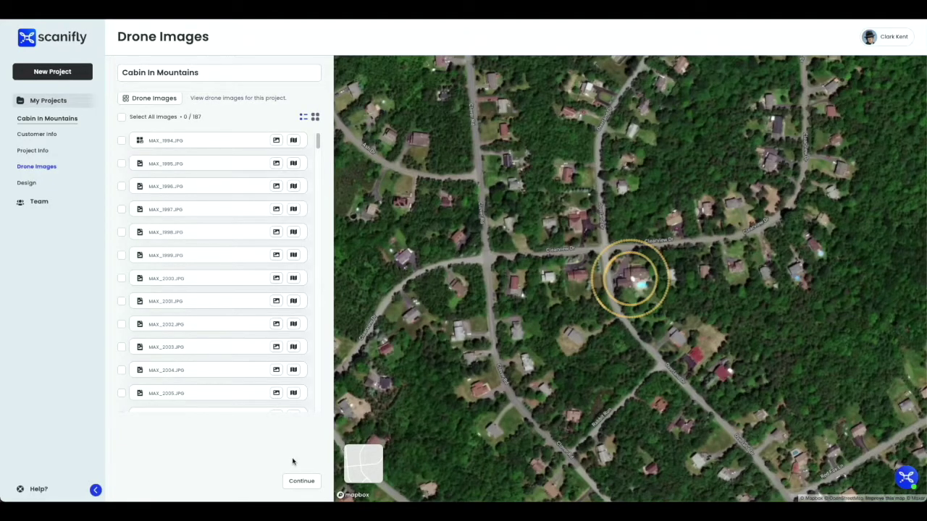
Step: Return to the Cabin In Mountains Designs page showing Design 1
left_click(35, 184)
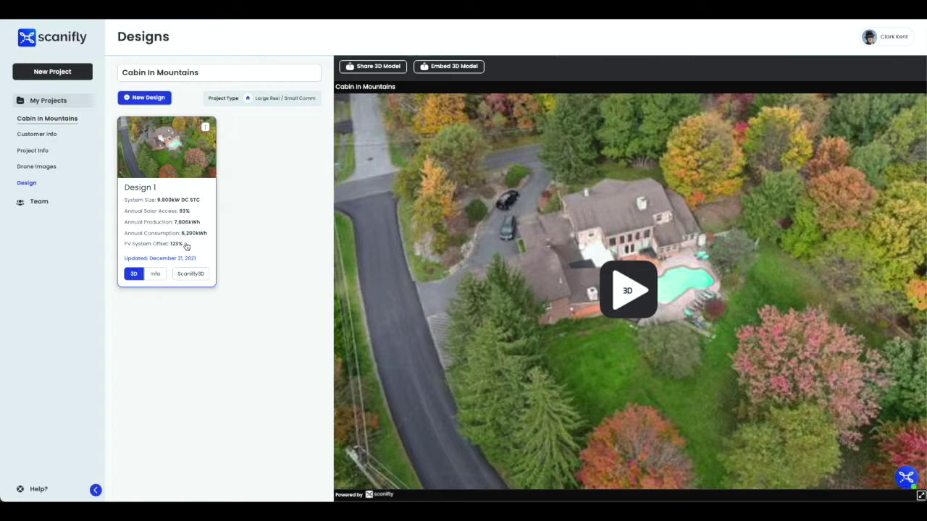
Step: Load Design 1's interactive 3D model, view its system info, and open it in Scanifly3D
left_click(621, 284)
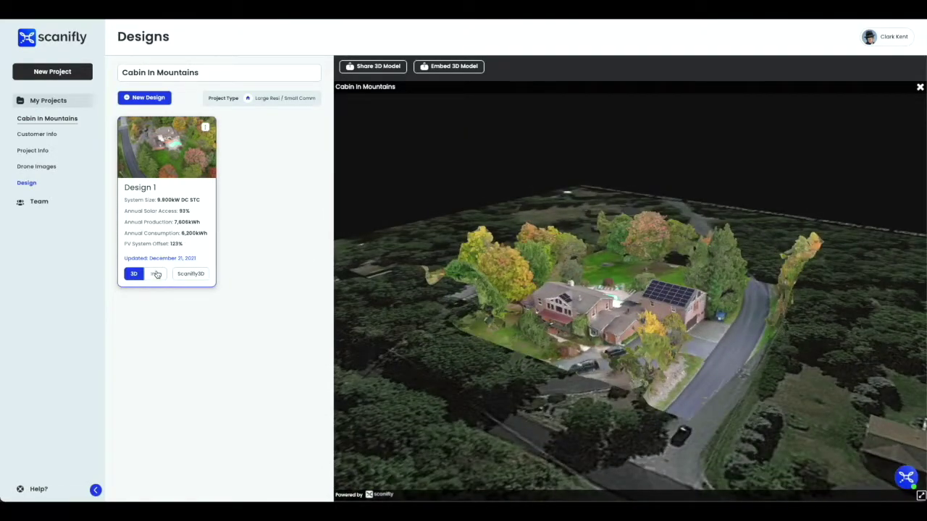
left_click(156, 274)
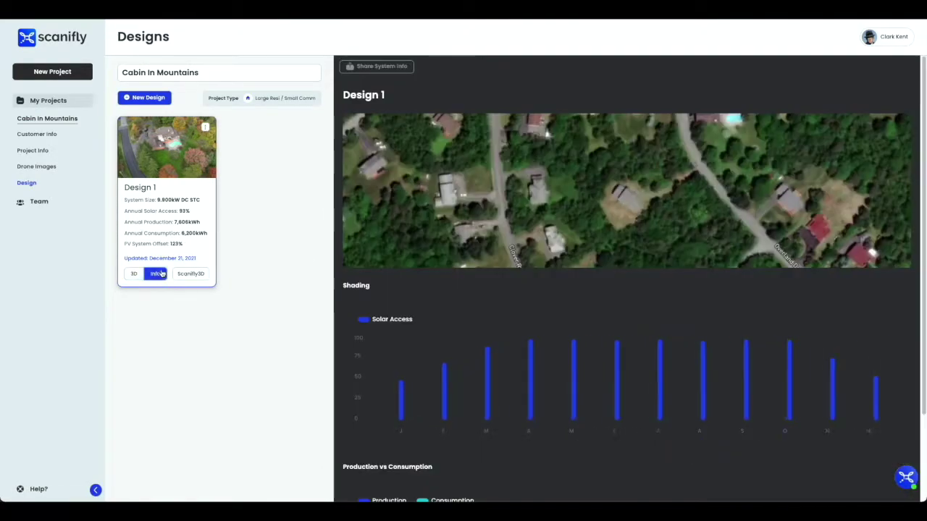
scroll(897, 328, "down", 2)
scroll(896, 329, "down", 3)
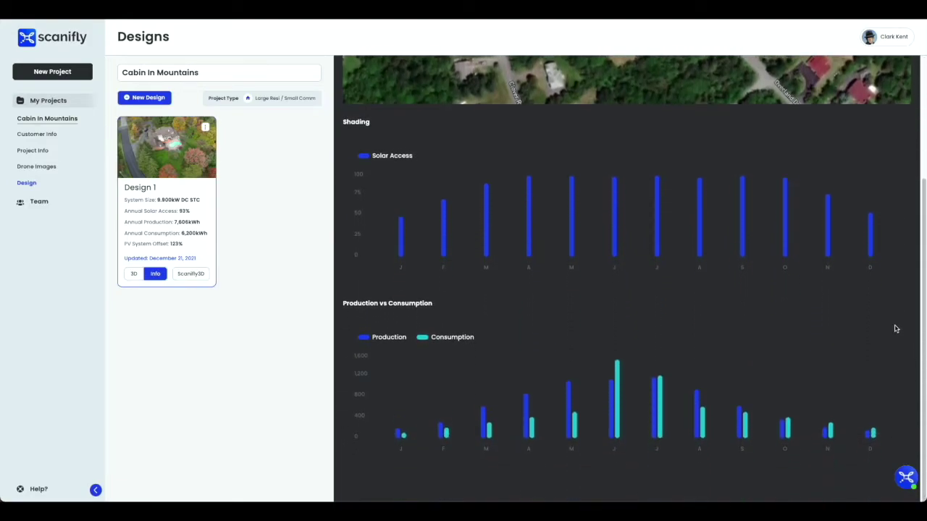
left_click(200, 275)
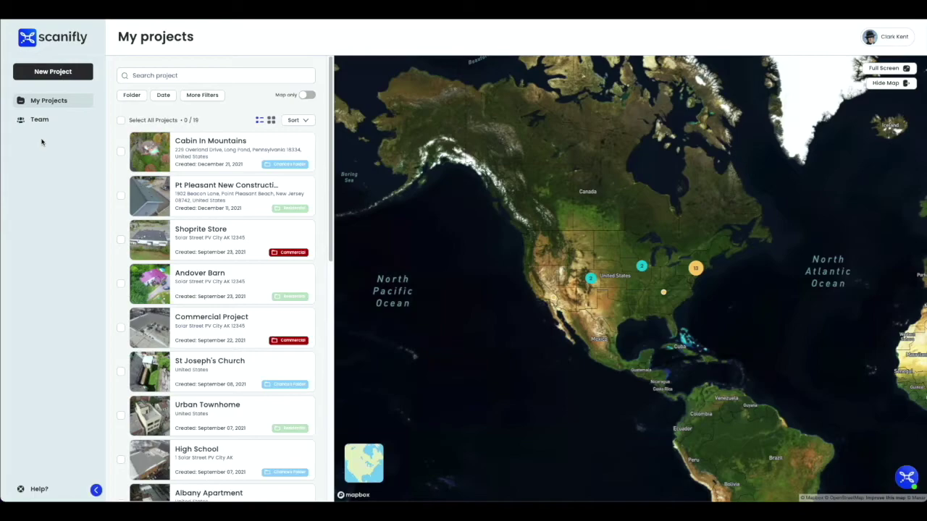
Step: On the Team page, start adding a teammate and grant Billing permission
left_click(58, 122)
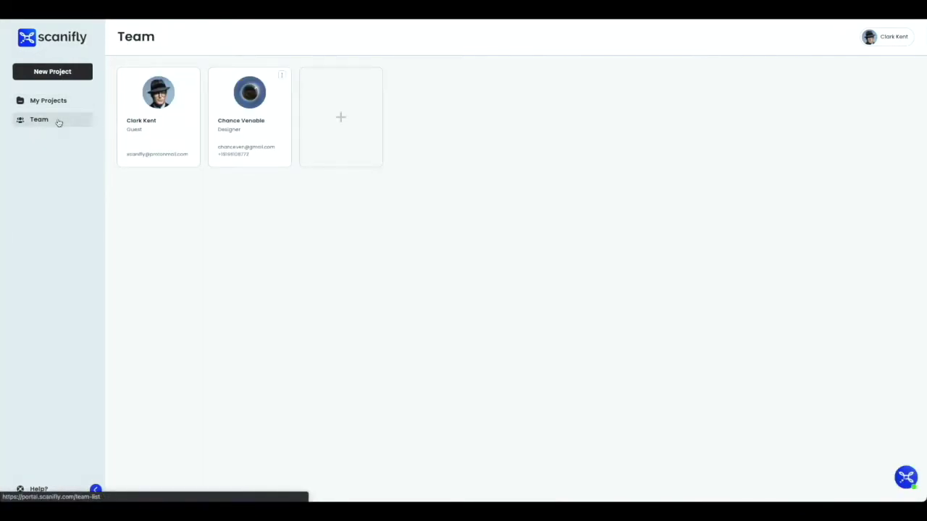
left_click(312, 150)
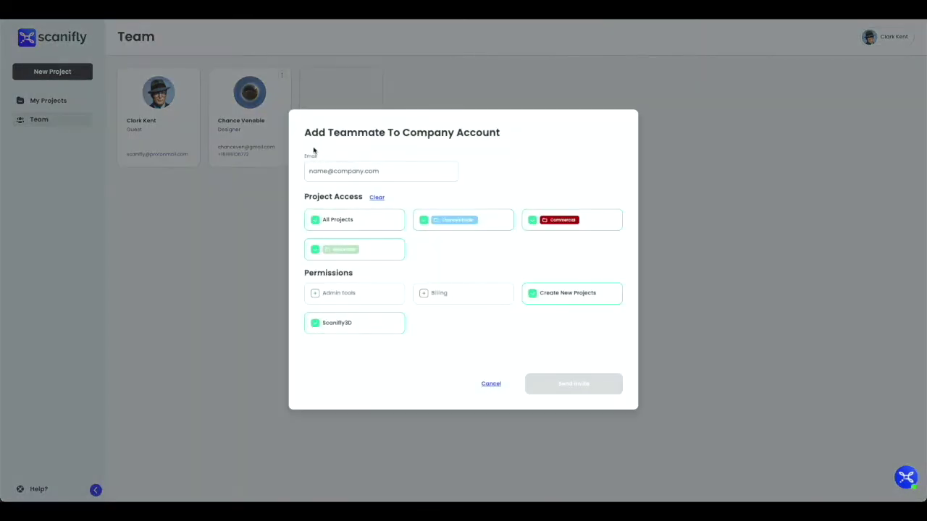
left_click(427, 293)
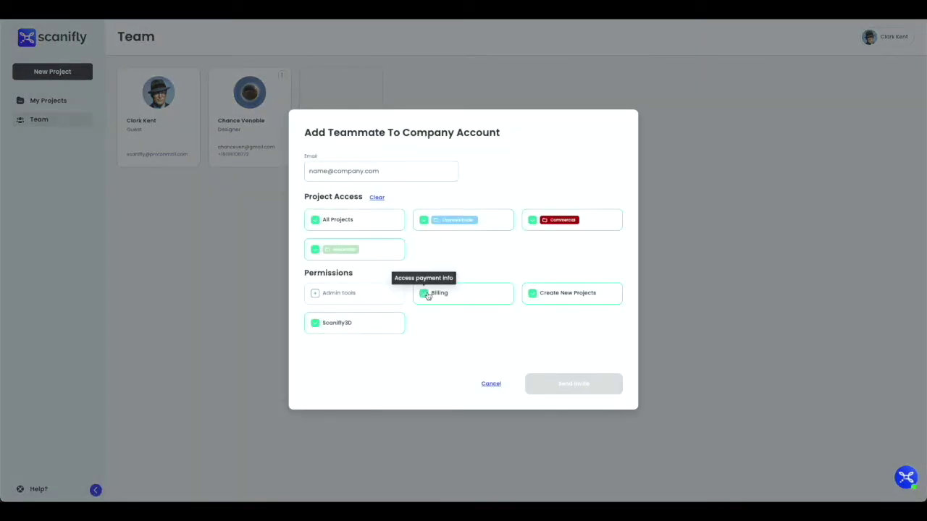
Step: Cancel the add-teammate form and open the designer teammate's Edit Permissions
left_click(490, 383)
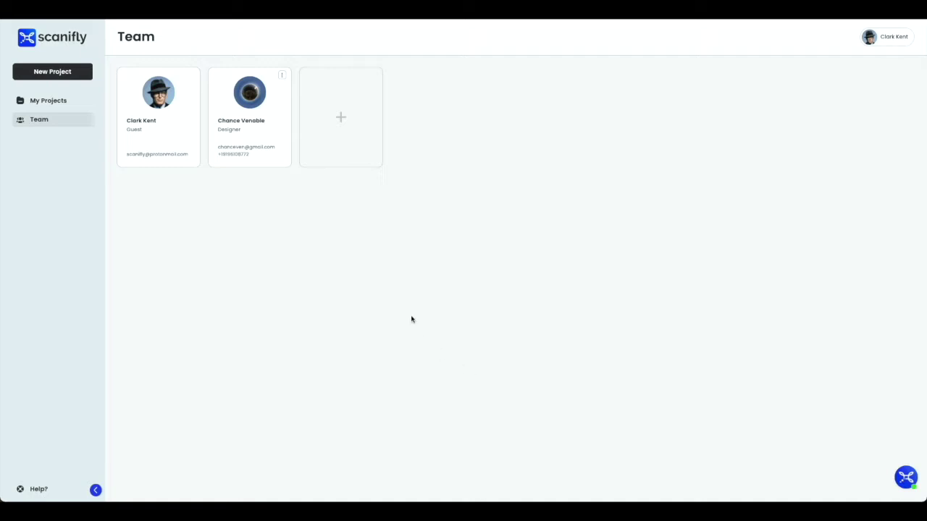
left_click(283, 75)
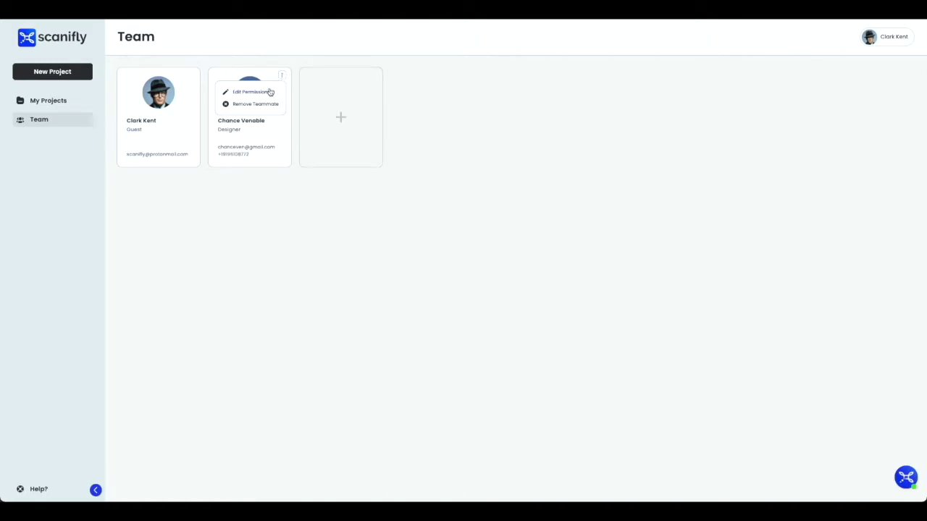
left_click(268, 92)
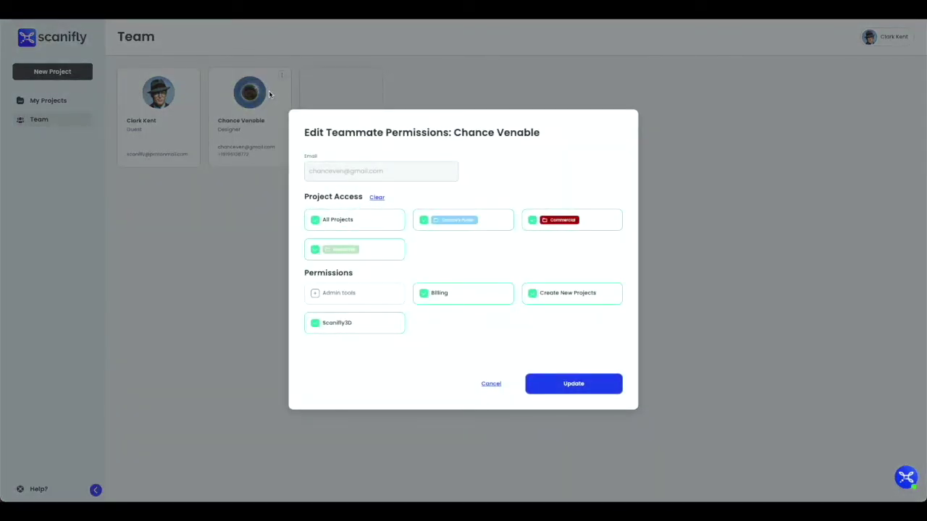
Step: Untick Billing, Create New Projects and the personal folder, leaving only Scanifly3D ticked
left_click(425, 293)
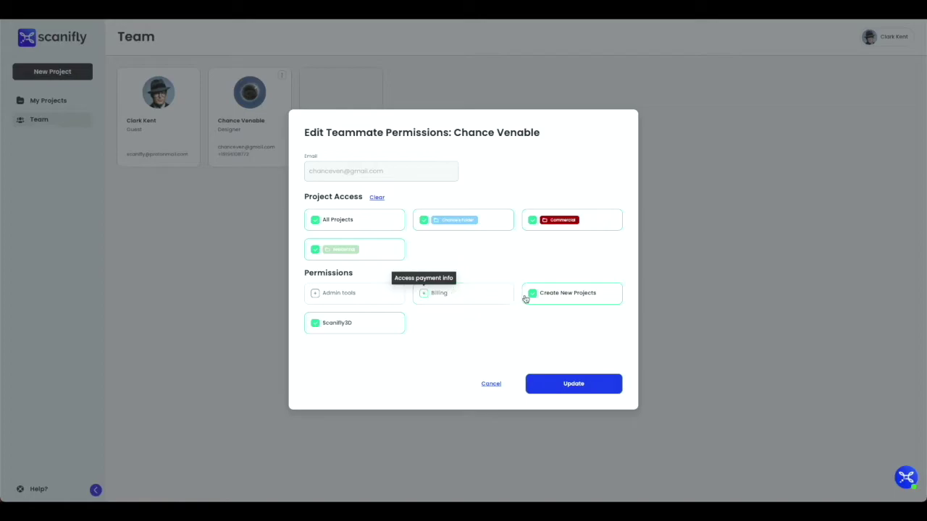
left_click(533, 293)
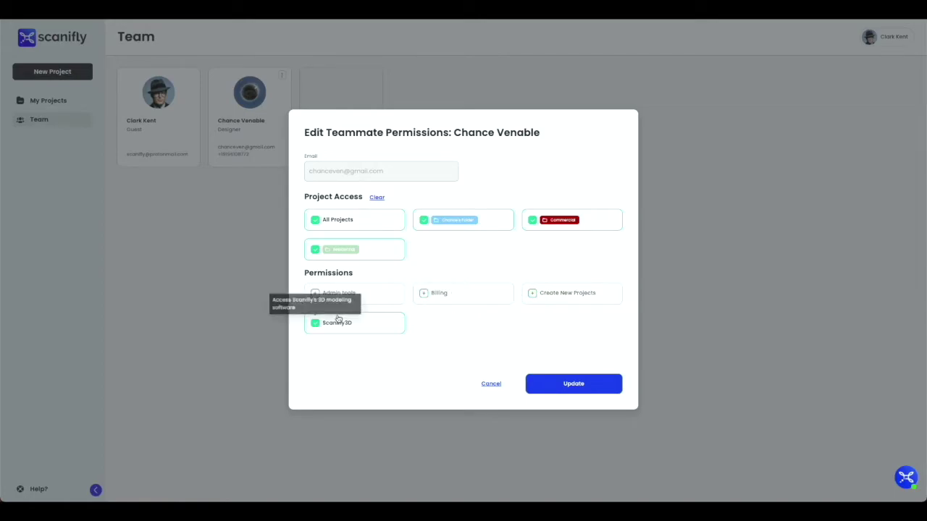
left_click(424, 219)
left_click(338, 325)
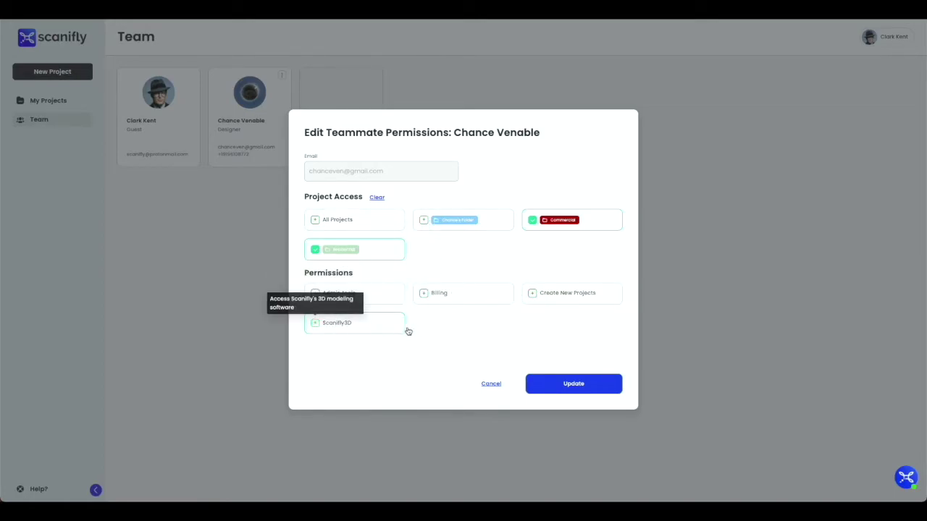
left_click(534, 293)
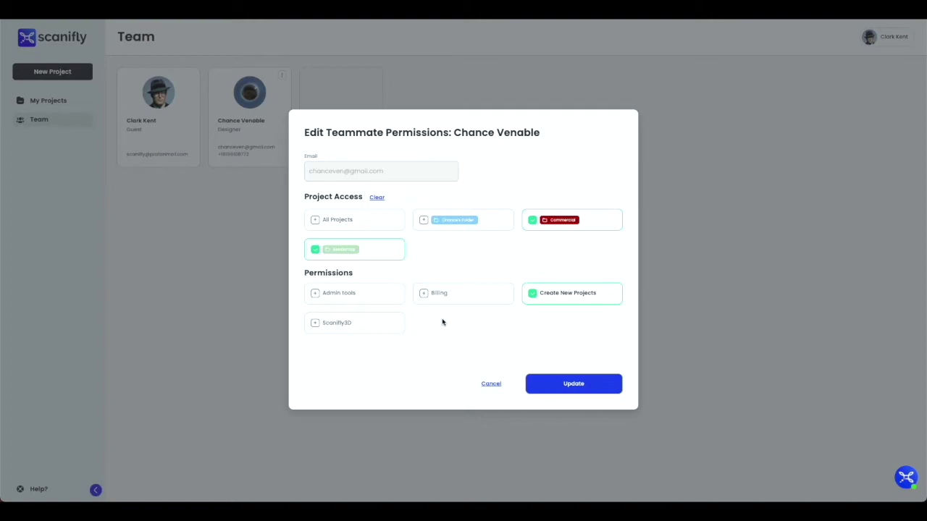
left_click(315, 323)
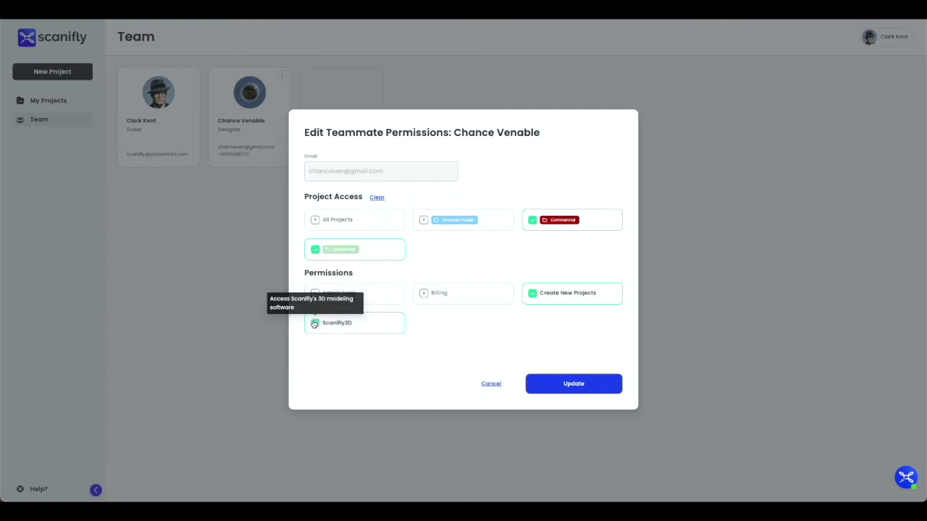
left_click(532, 293)
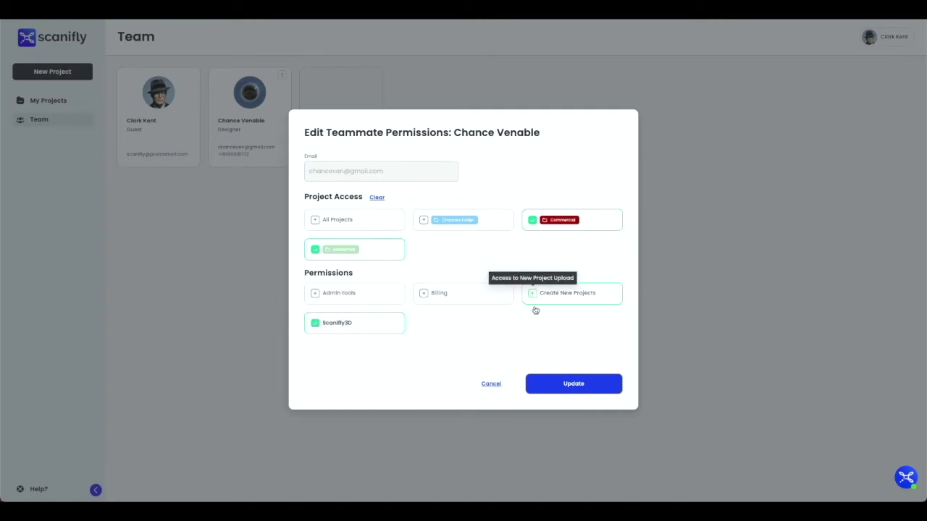
Step: Save the teammate's permission update, then remove the designer teammate from the team
left_click(550, 384)
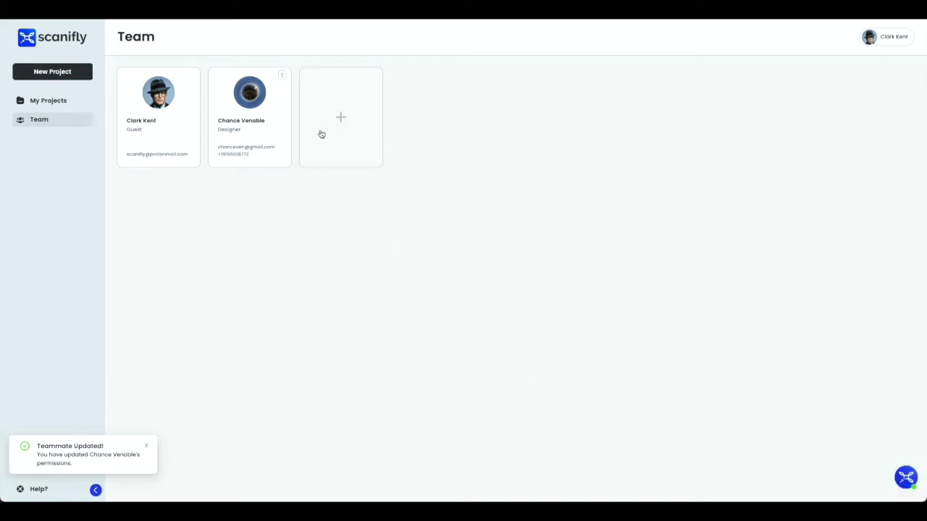
left_click(283, 76)
left_click(277, 103)
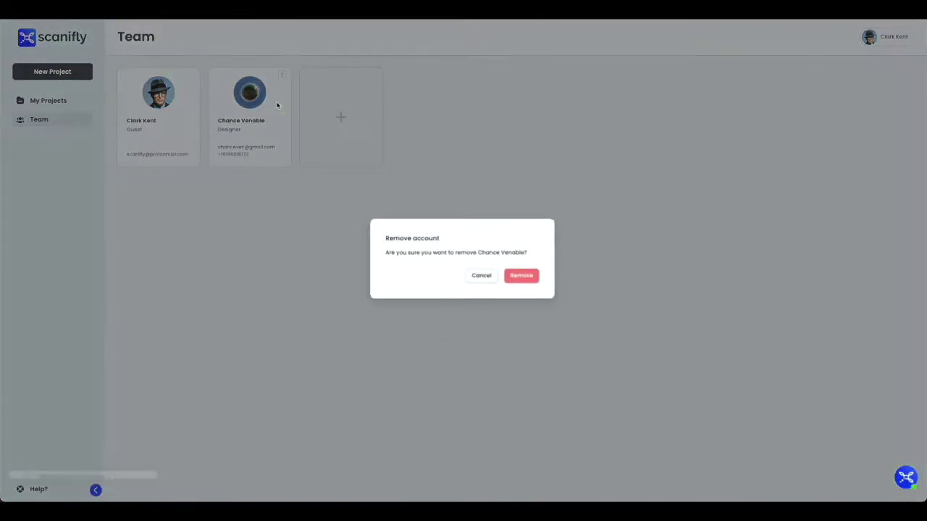
left_click(521, 277)
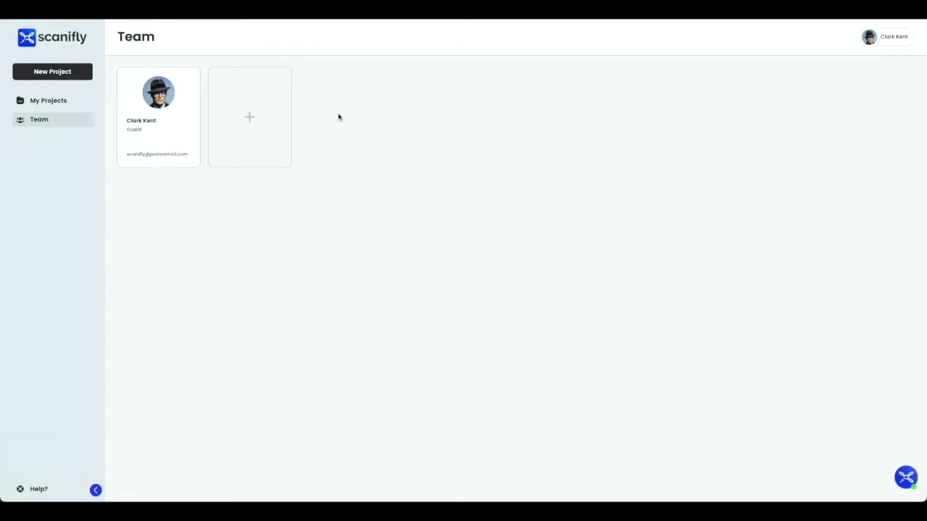
Step: Open Settings from the account menu at top right
left_click(889, 41)
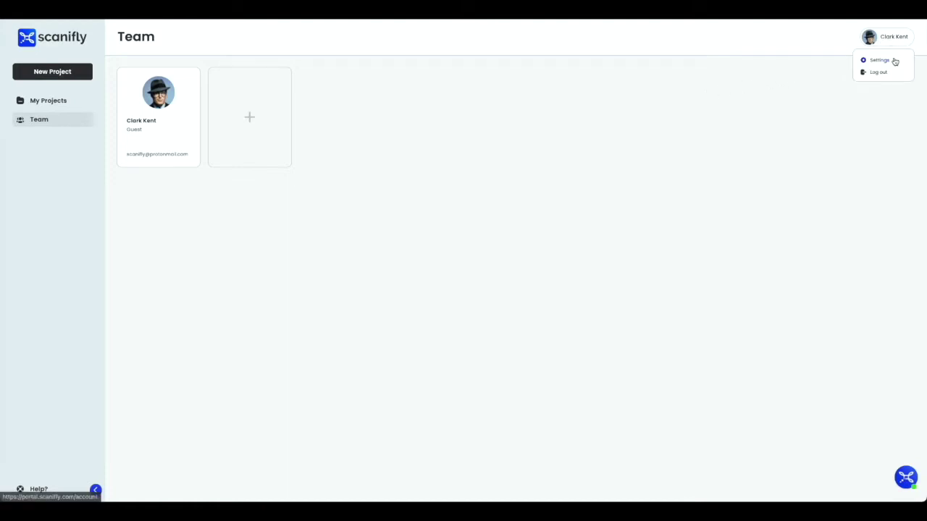
left_click(881, 60)
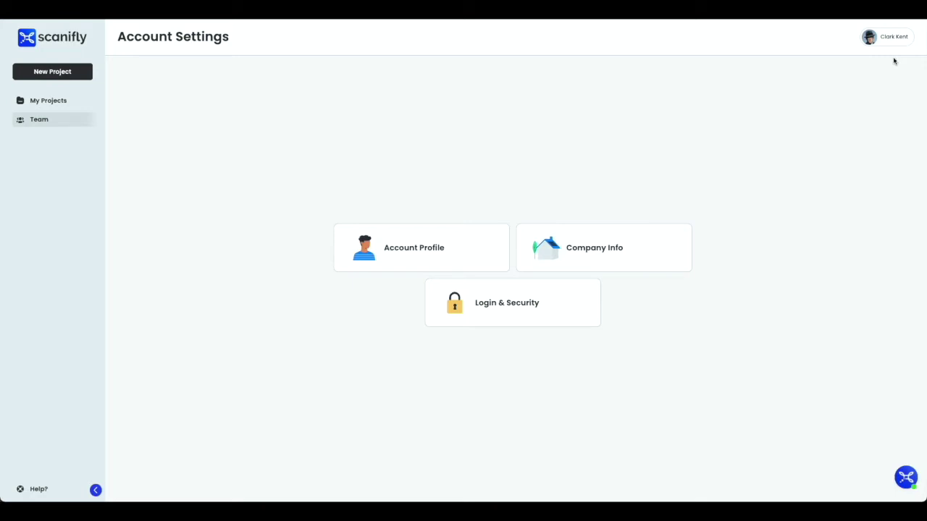
Step: Set the Account Profile role to Executive / CEO / Owner and save
left_click(479, 245)
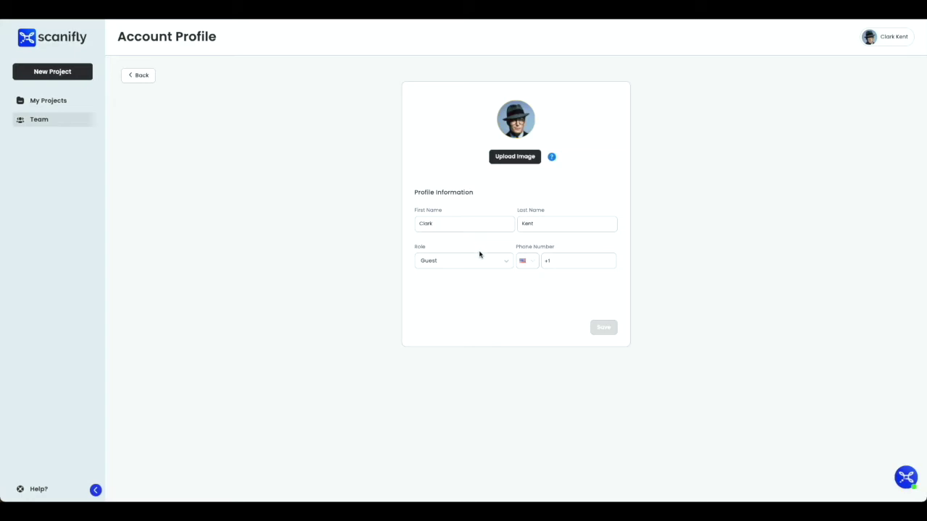
left_click(481, 259)
left_click(478, 284)
left_click(603, 327)
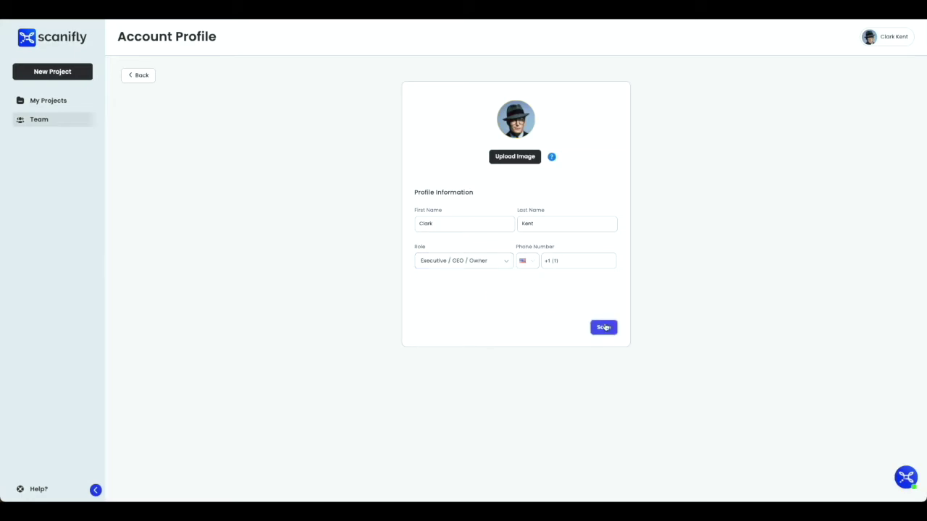
Step: View the Login & Security settings and return to the Account Settings overview
left_click(135, 75)
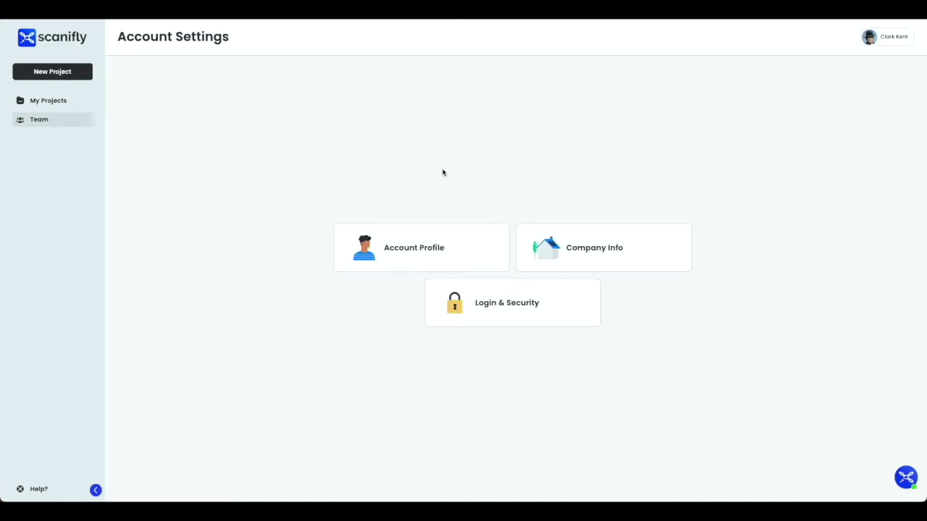
left_click(494, 291)
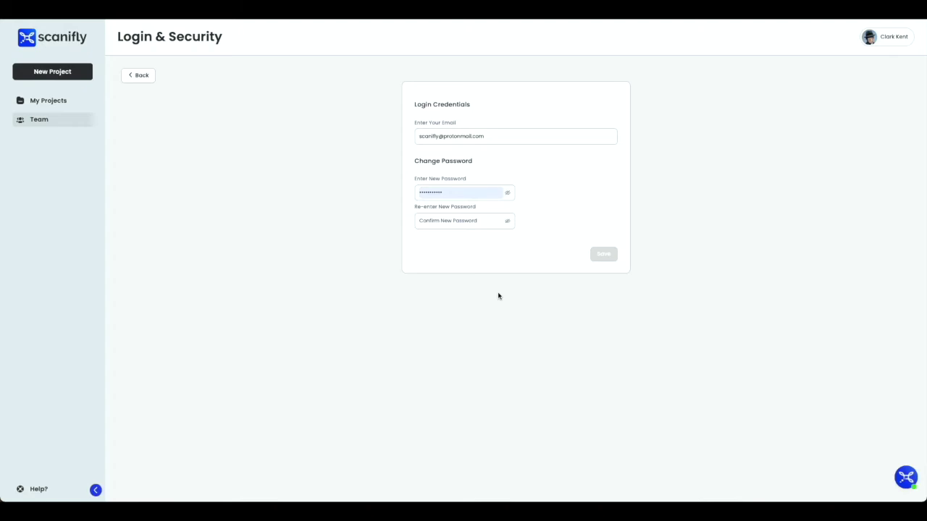
left_click(139, 79)
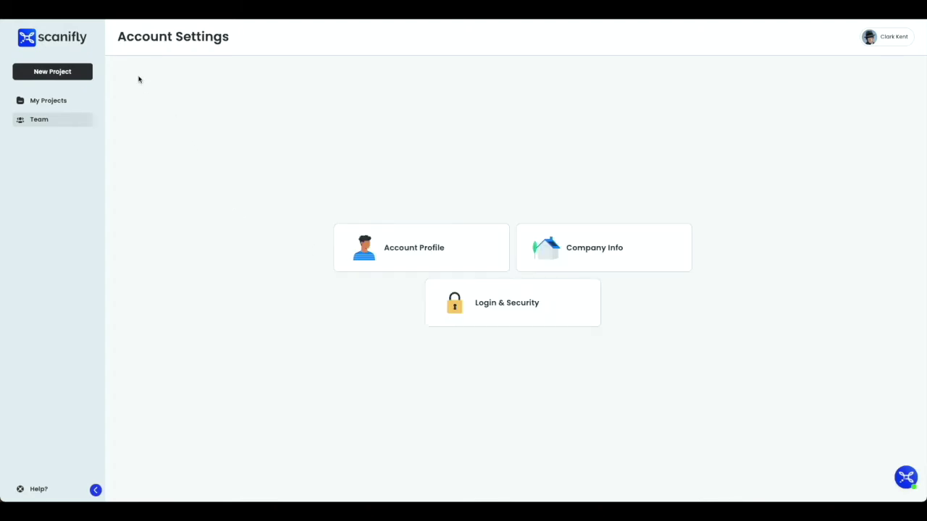
Step: Under Company Info's Company Folders section, add a new folder named 'Folder'
left_click(655, 242)
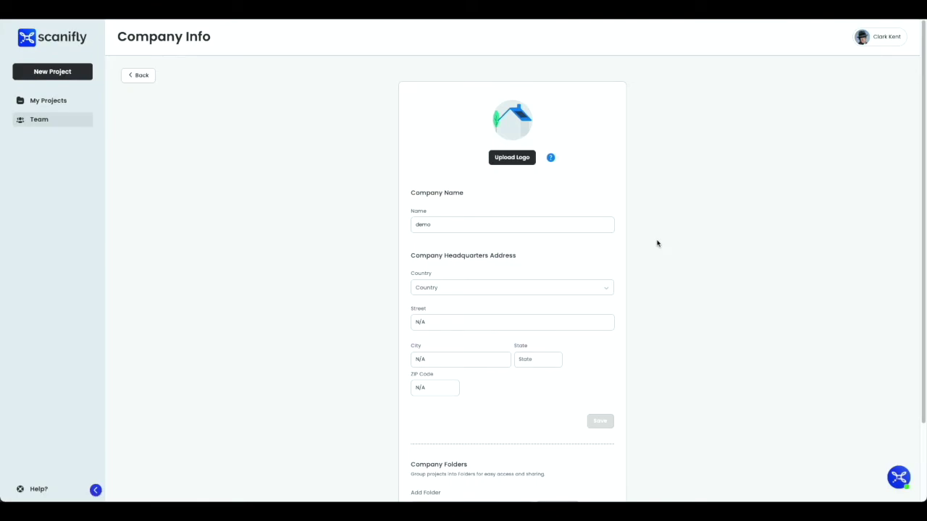
scroll(657, 243, "down", 1)
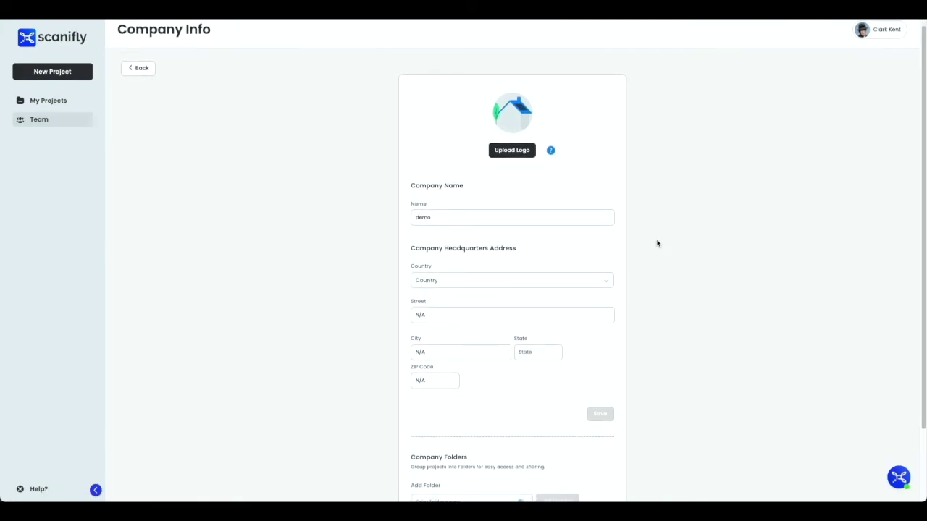
scroll(657, 243, "down", 2)
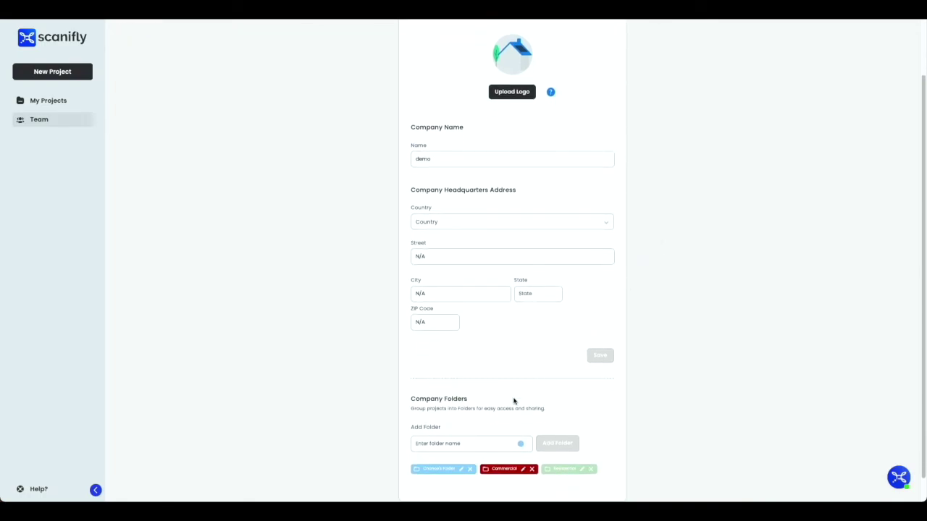
left_click(473, 440)
type("Folder")
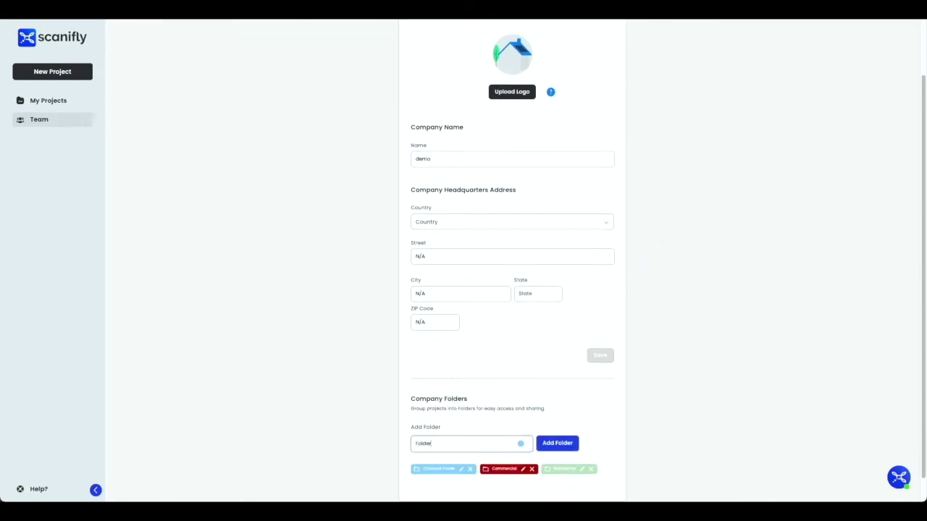
left_click(556, 443)
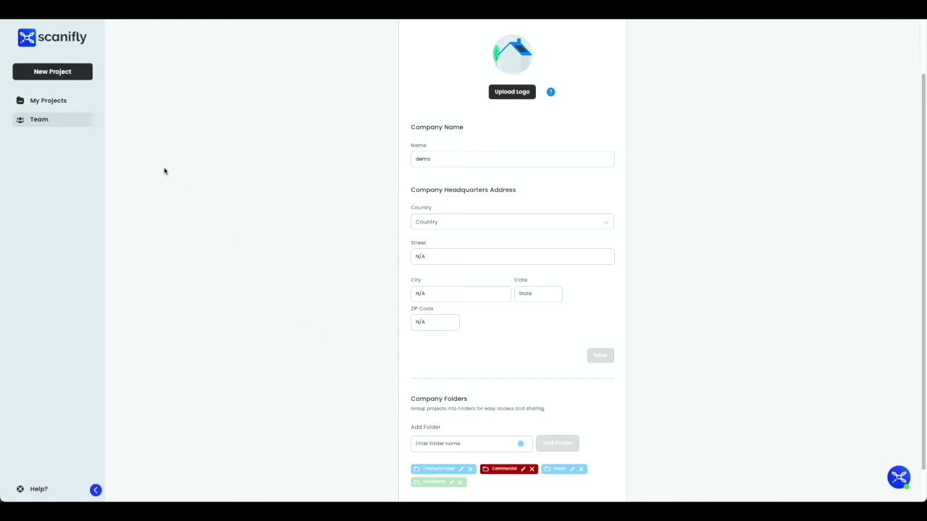
Step: From My projects, send 'I have a question about my model' through the support chat
left_click(79, 105)
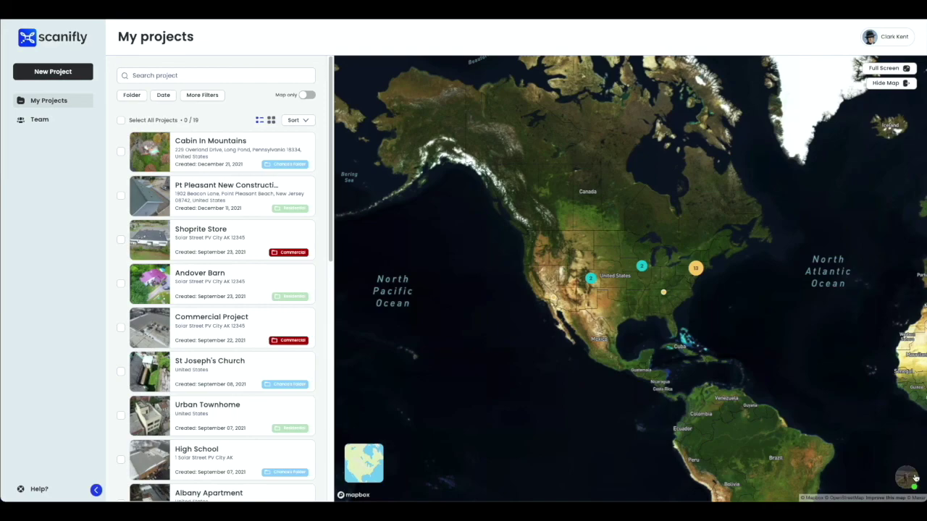
left_click(915, 478)
type("I")
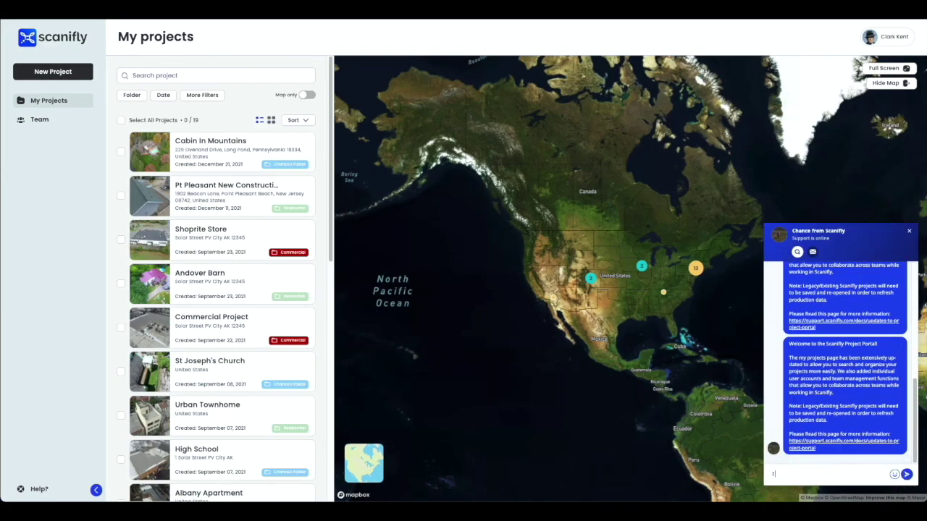
type(" have a question about my model")
key("Return")
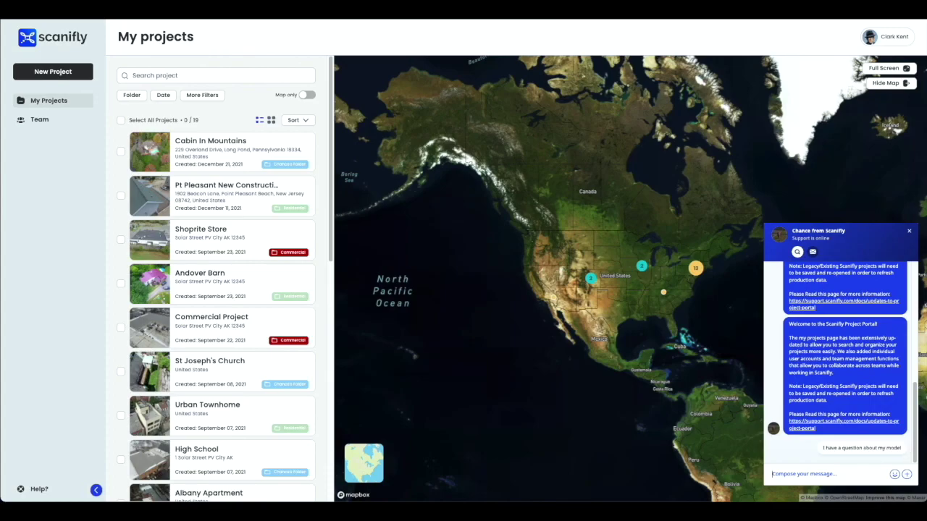